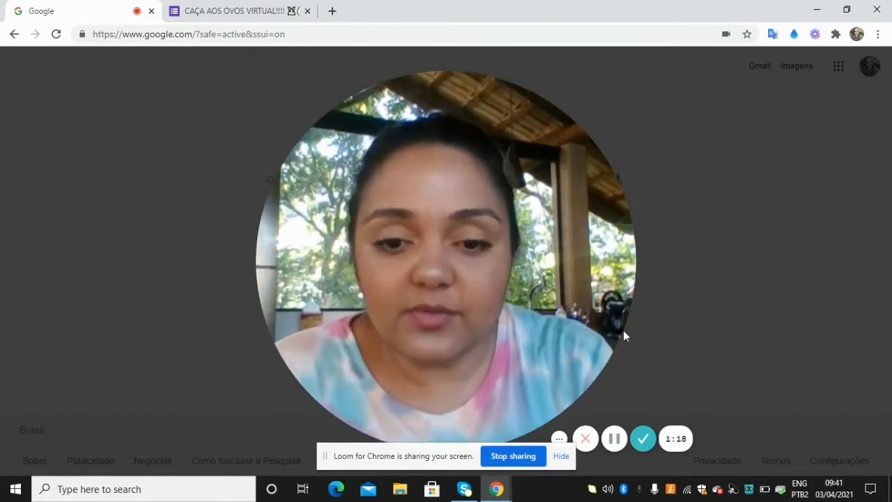
Step: Open the "CAÇA AOS OVOS VIRTUAL!!!!" form and continue past its introduction to the first question section
click(442, 438)
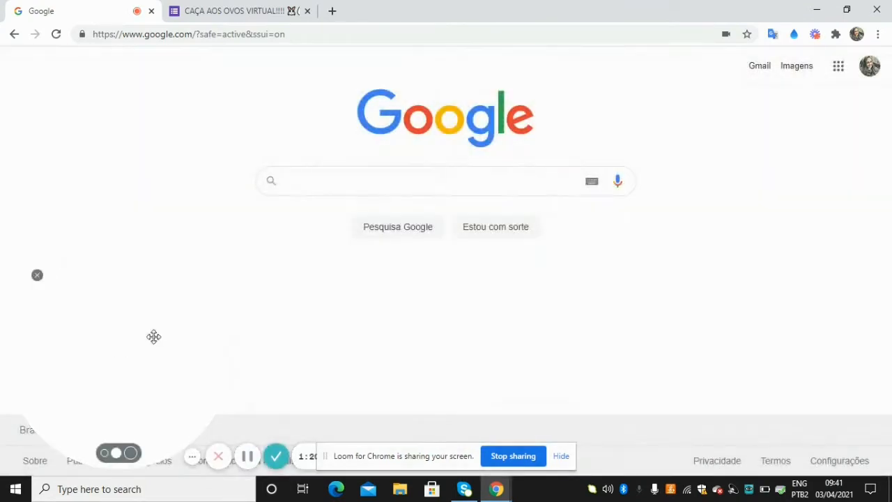
drag(154, 336, 174, 248)
click(250, 12)
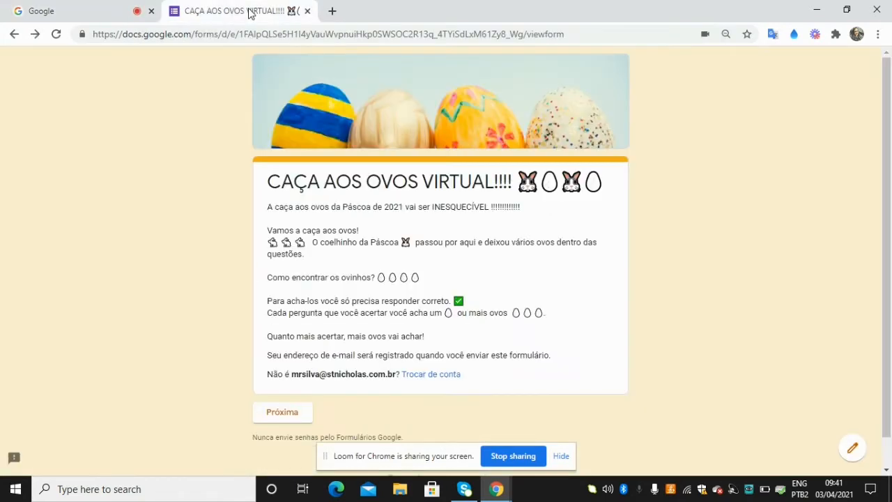
scroll(402, 285, down, 1)
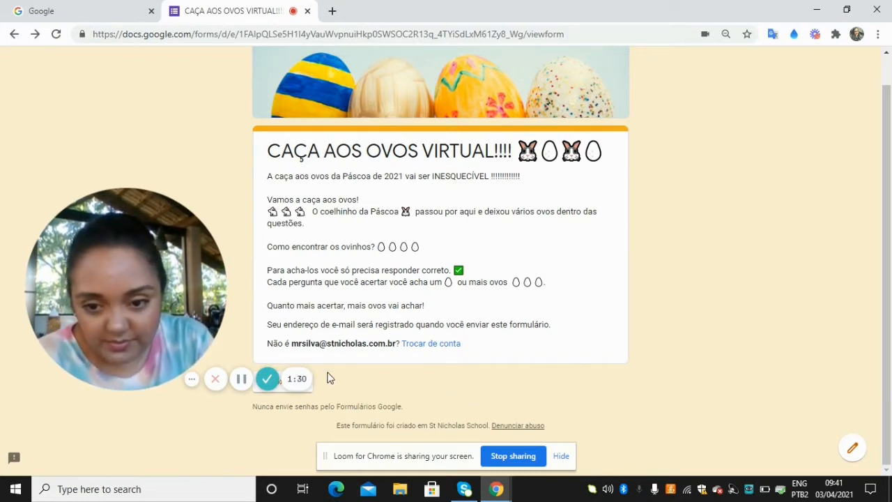
drag(205, 335, 719, 292)
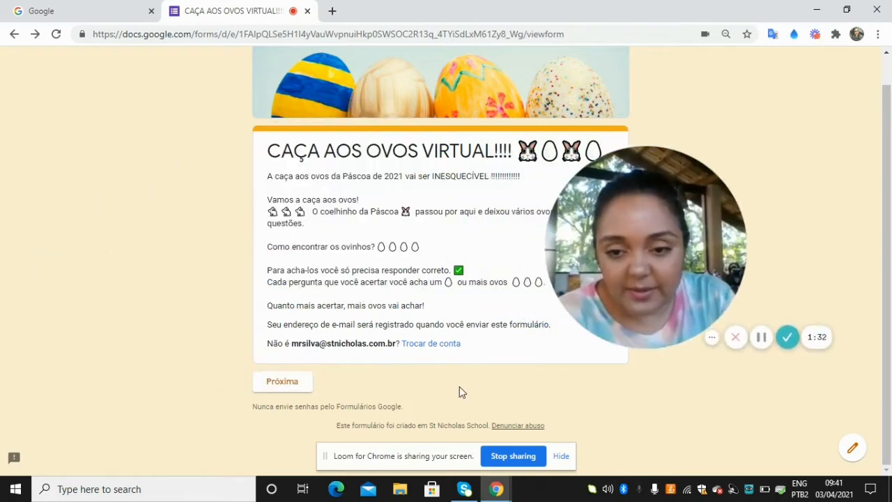
click(290, 392)
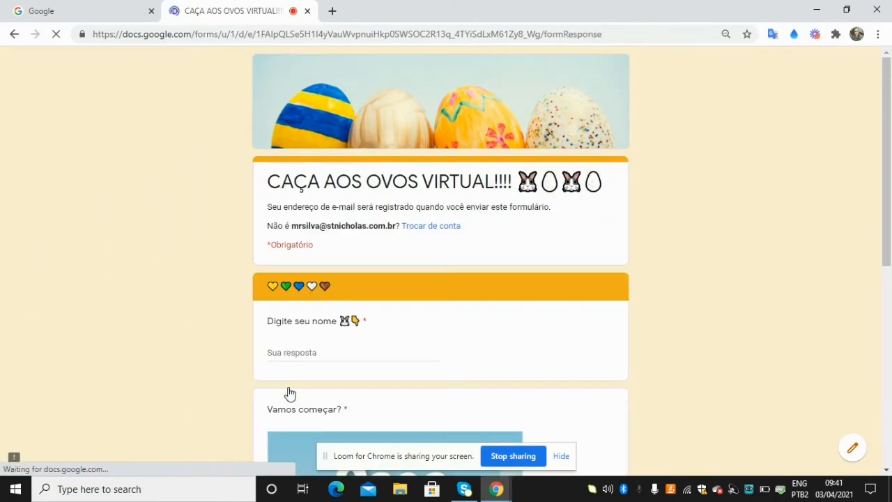
Step: Enter the respondent's name, answer "Vamos começar?" with "Sim! Estou animado!", and continue to the next section
scroll(359, 300, down, 1)
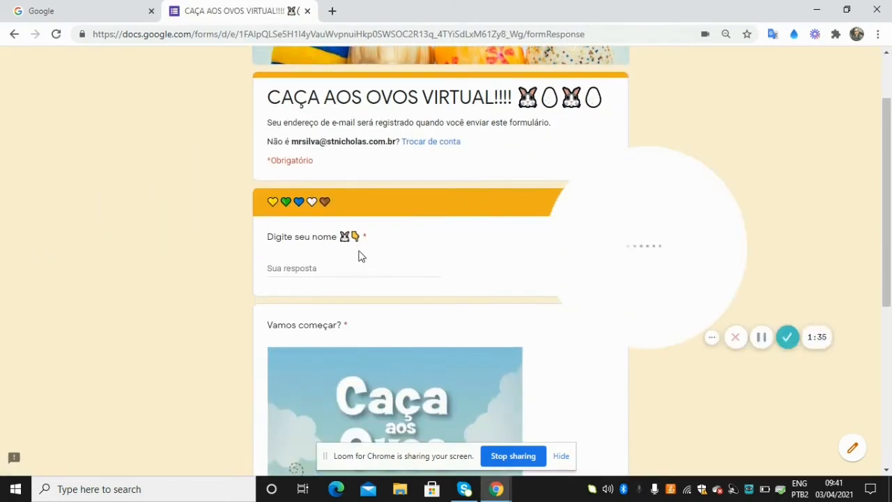
click(323, 267)
text(may)
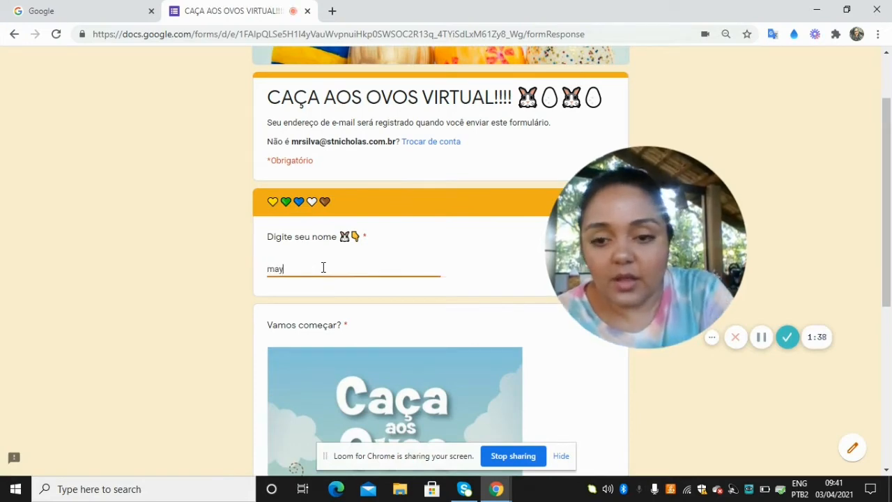
scroll(323, 267, down, 4)
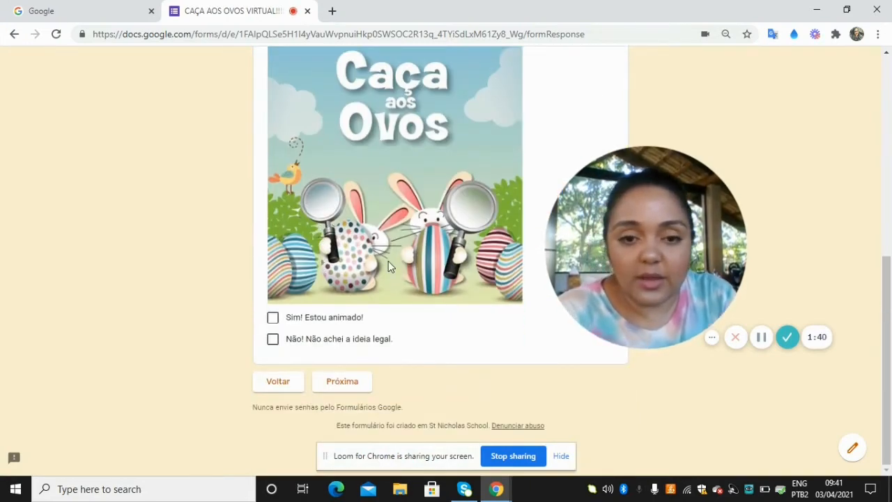
scroll(388, 261, up, 1)
scroll(377, 291, down, 1)
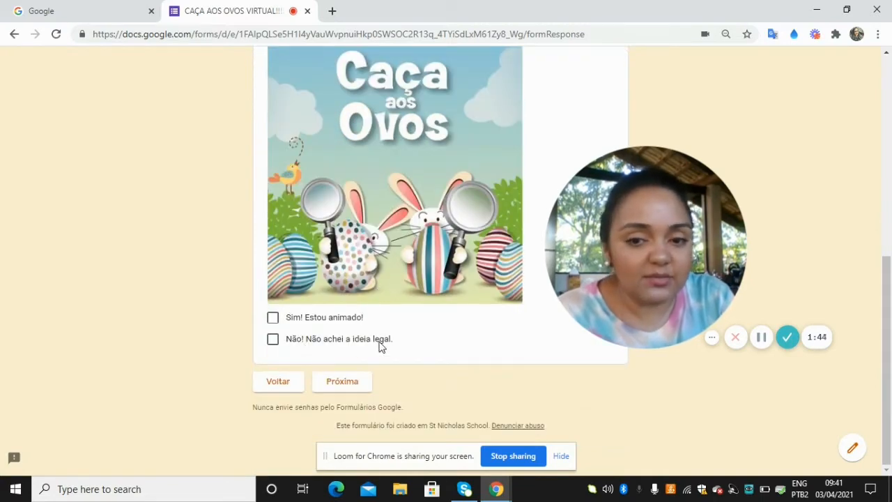
click(272, 319)
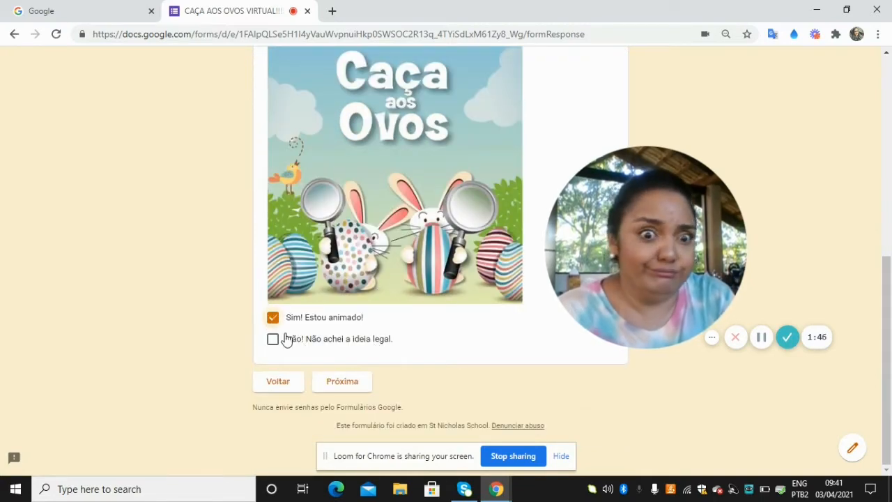
click(343, 382)
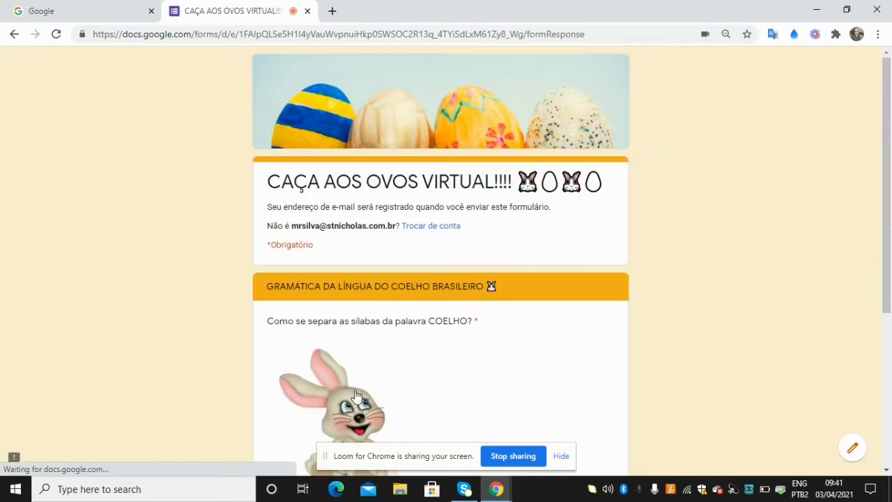
Step: Answer the COELHO syllable question with "Co-e-lho", continue, and select "Clique aqui para pegar um ovo!"
scroll(356, 396, down, 2)
scroll(356, 396, up, 2)
scroll(356, 396, down, 4)
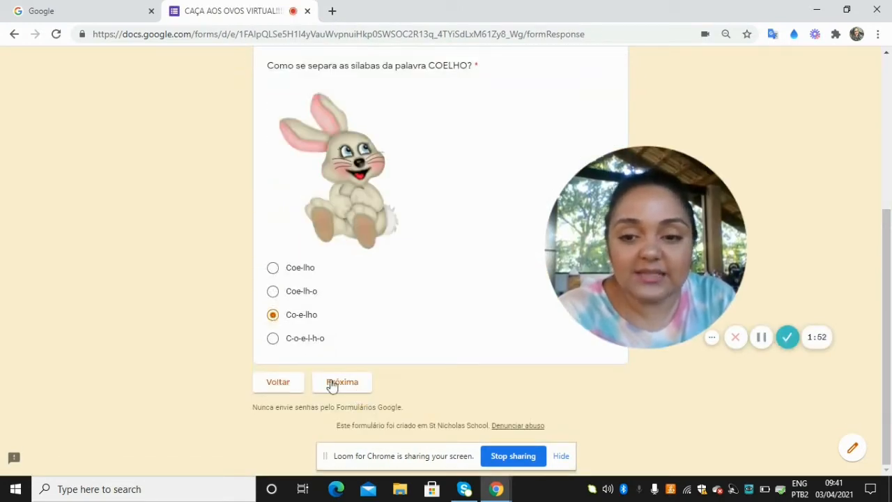
click(342, 384)
scroll(342, 384, down, 5)
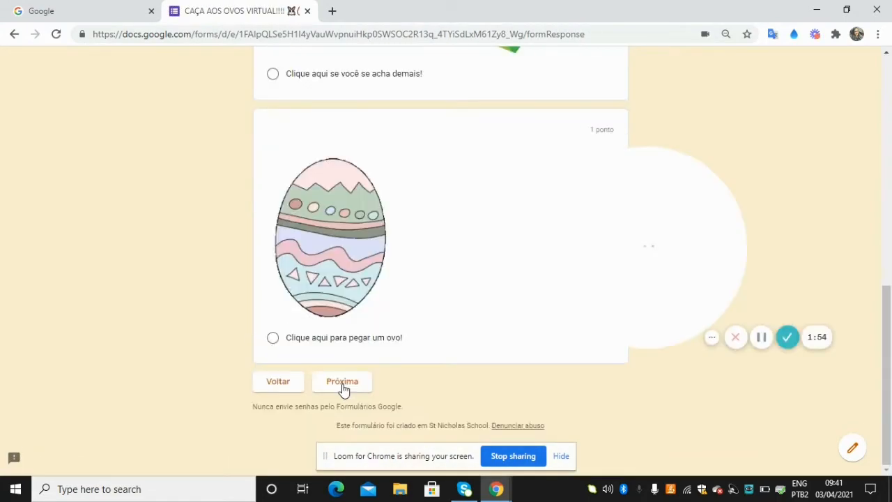
click(273, 340)
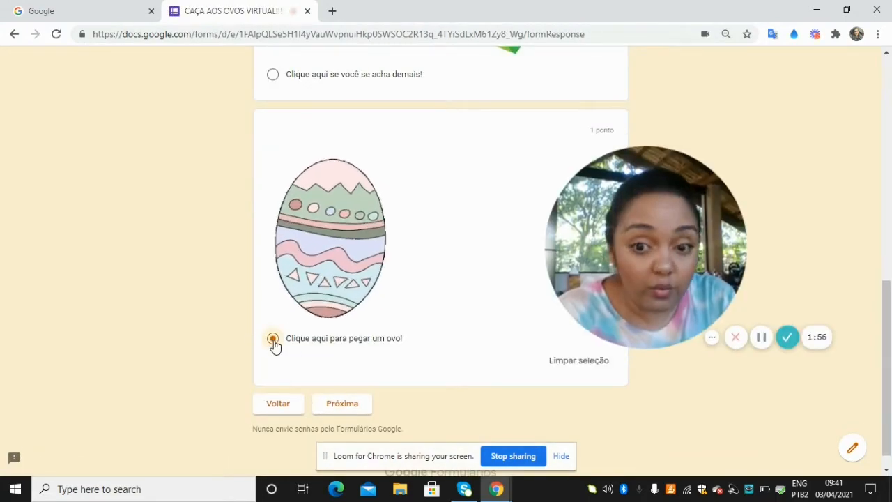
Step: Return to the COELHO question, change the answer to "C-o-e-l-h-o", continue, and review the feedback page
click(281, 409)
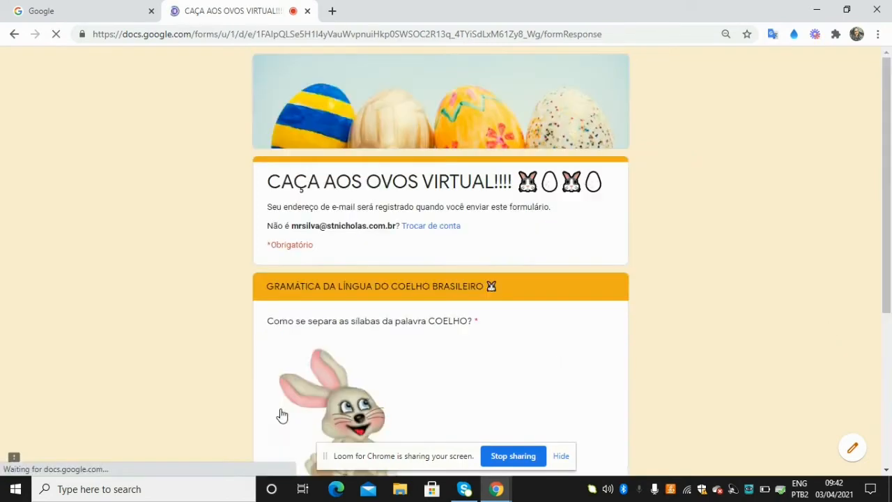
scroll(290, 375, down, 4)
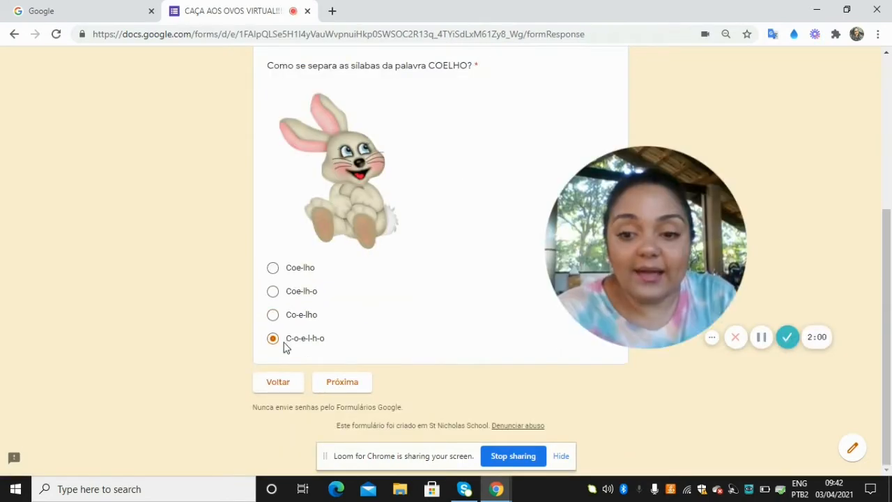
click(342, 382)
scroll(344, 383, down, 3)
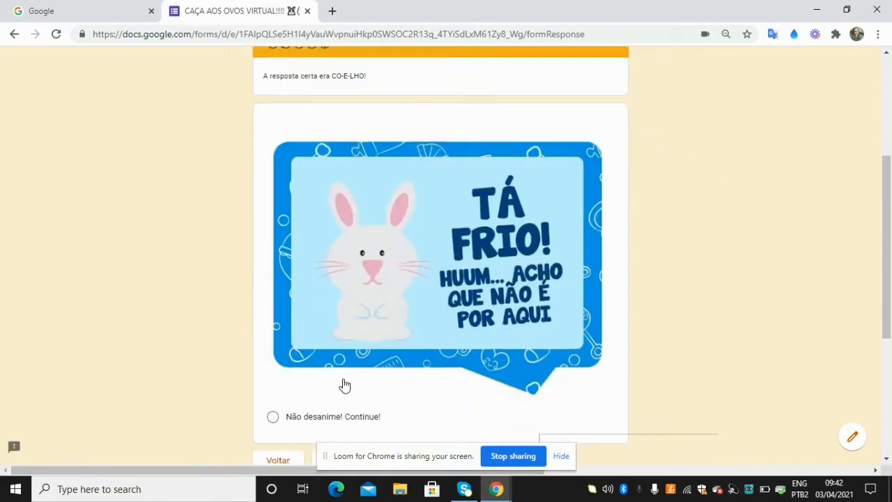
scroll(344, 385, down, 2)
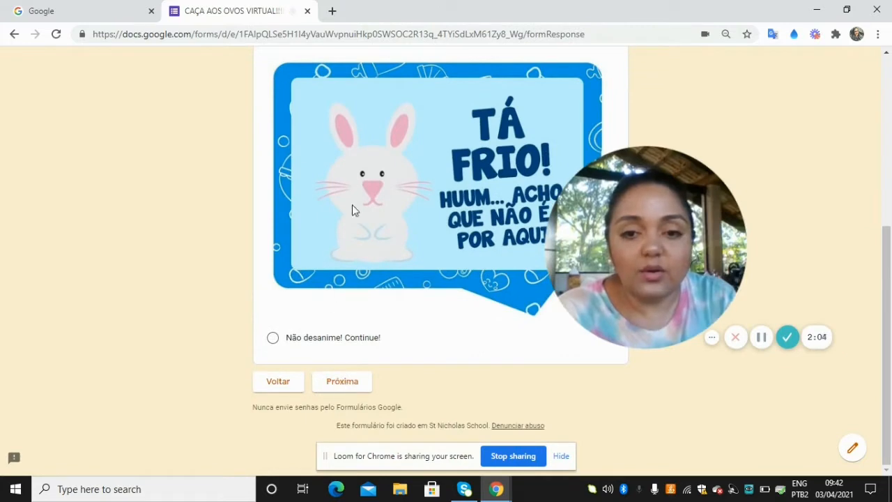
scroll(373, 259, up, 3)
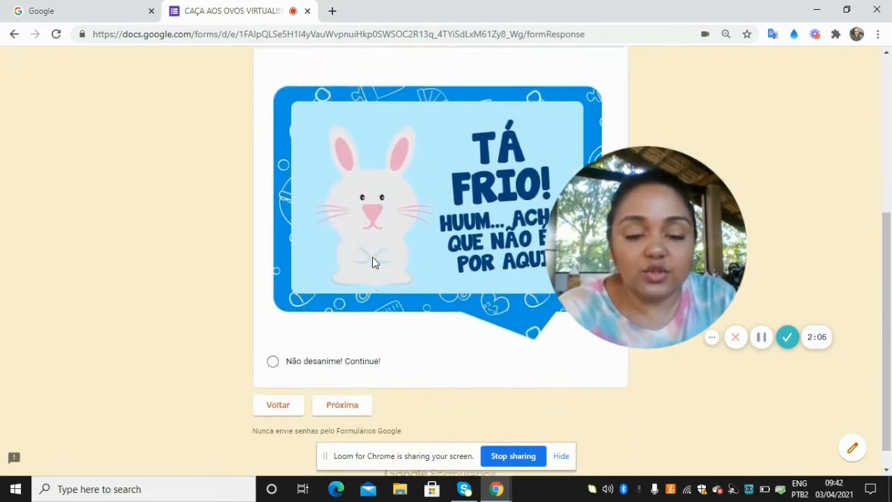
drag(289, 182, 352, 189)
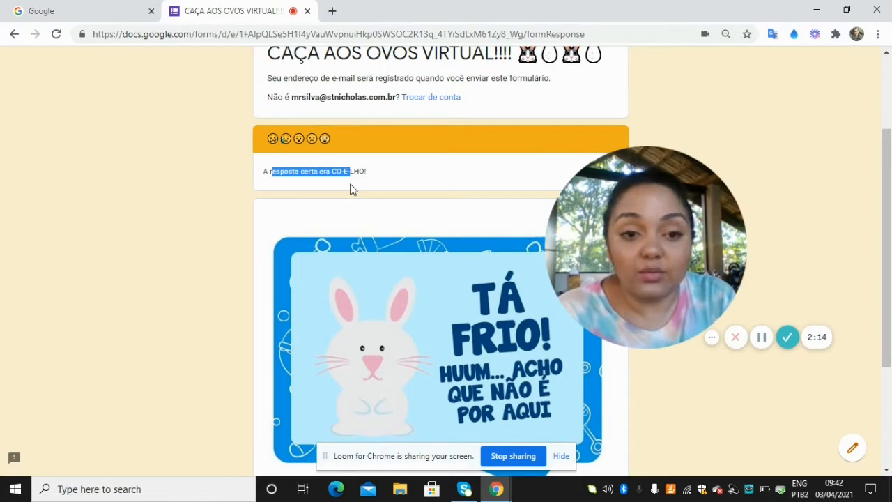
scroll(350, 190, down, 3)
scroll(351, 190, up, 5)
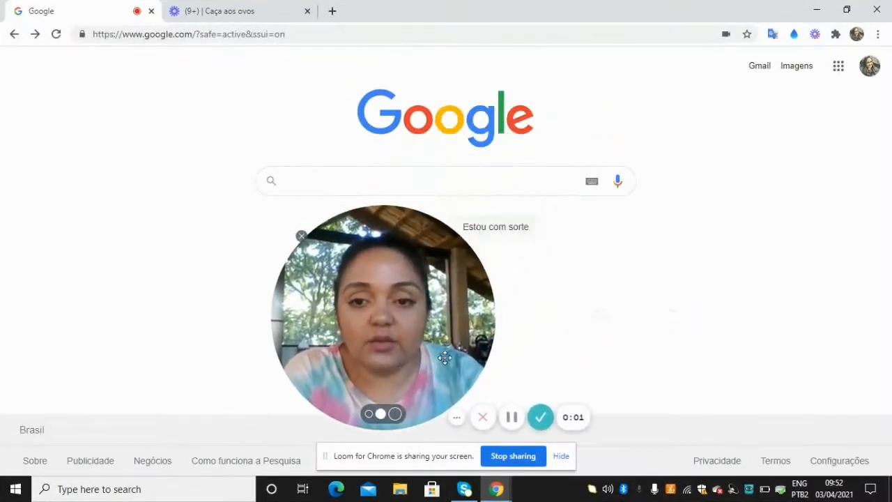
Step: Open Google Forms (Formulários) from the list of Google apps and create a blank form
drag(445, 357, 661, 350)
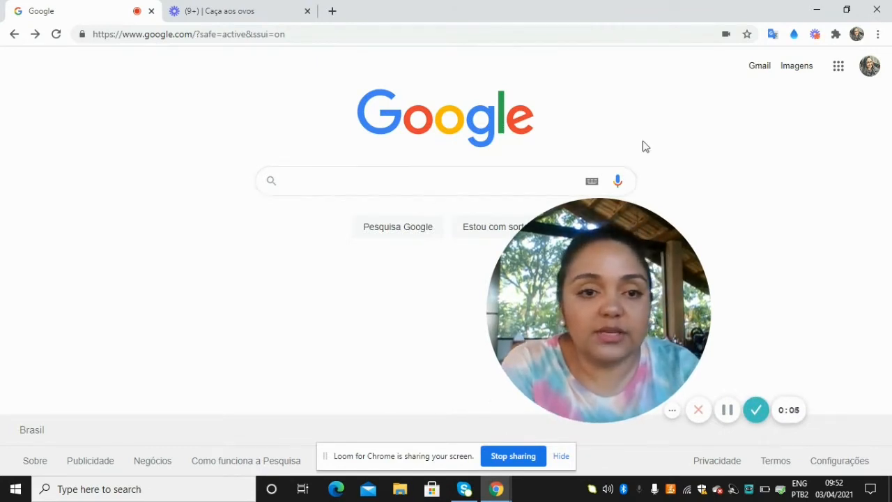
click(839, 66)
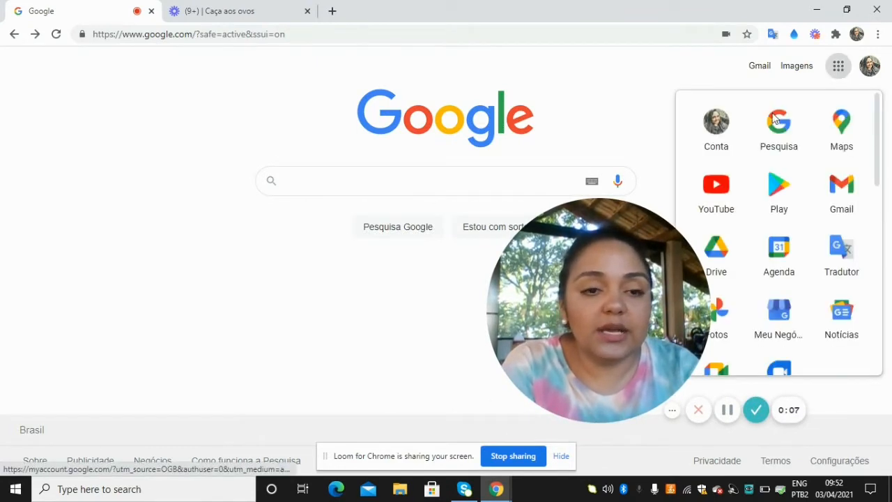
drag(635, 255, 406, 179)
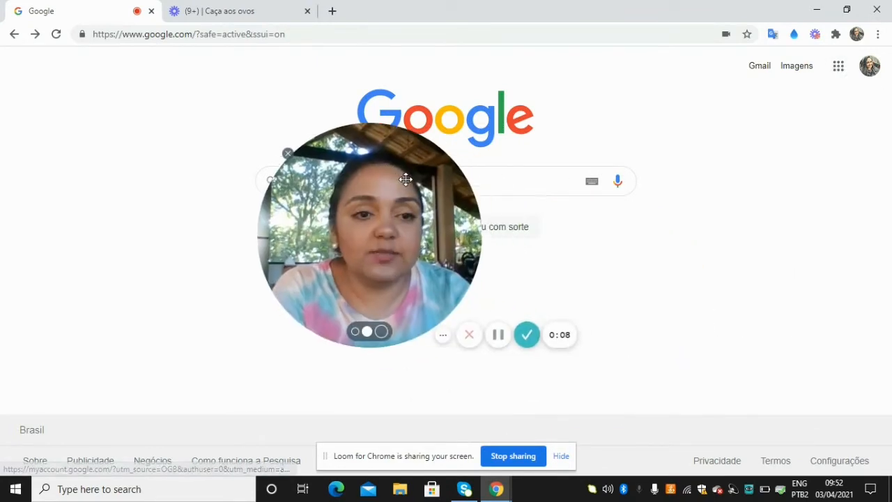
click(838, 66)
scroll(749, 298, down, 5)
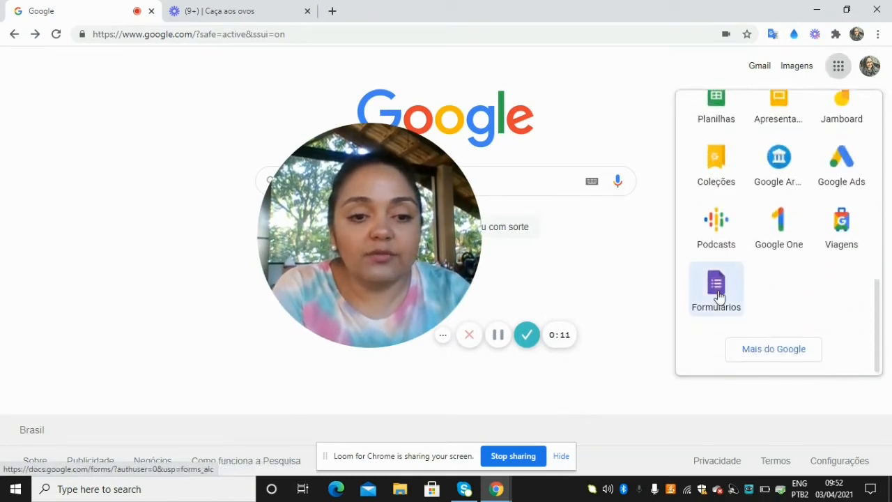
click(718, 296)
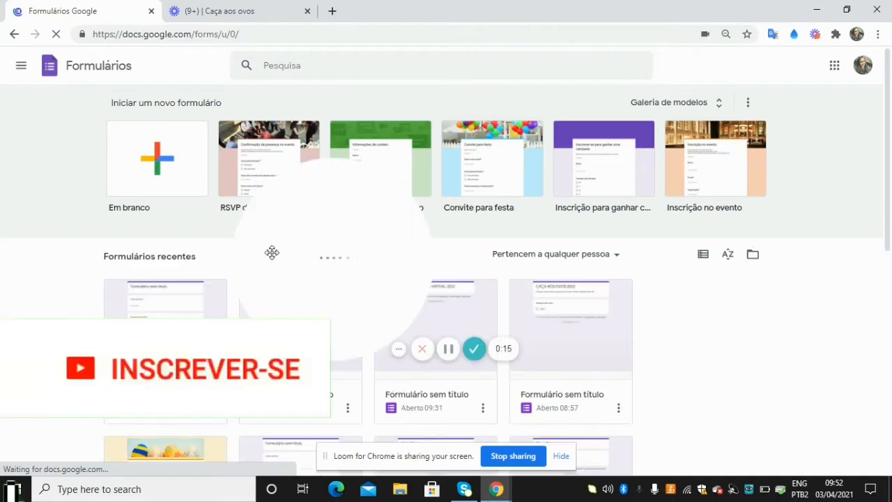
drag(306, 247, 411, 228)
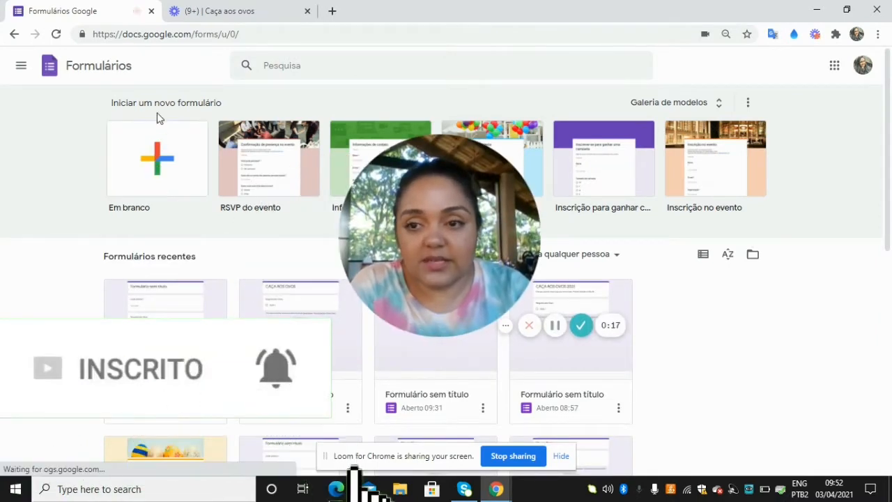
click(165, 171)
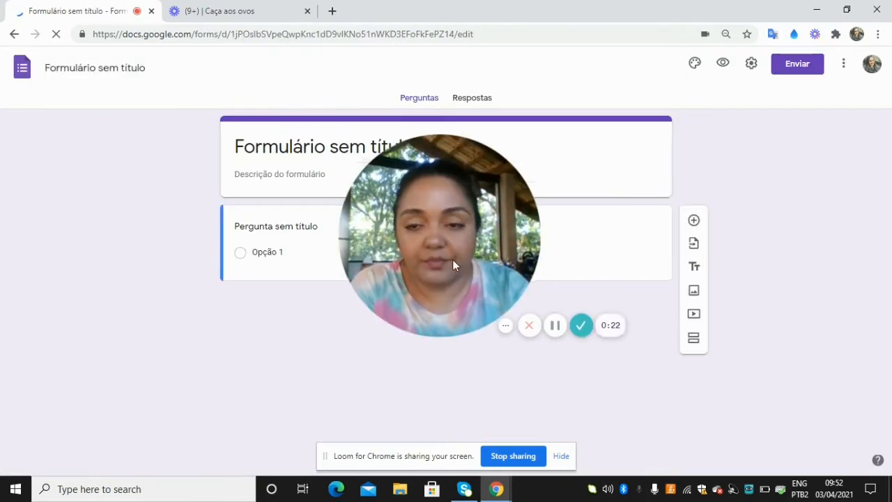
Step: Open the blank form's settings and enable "Coletar endereços de e-mail"
drag(453, 259, 99, 352)
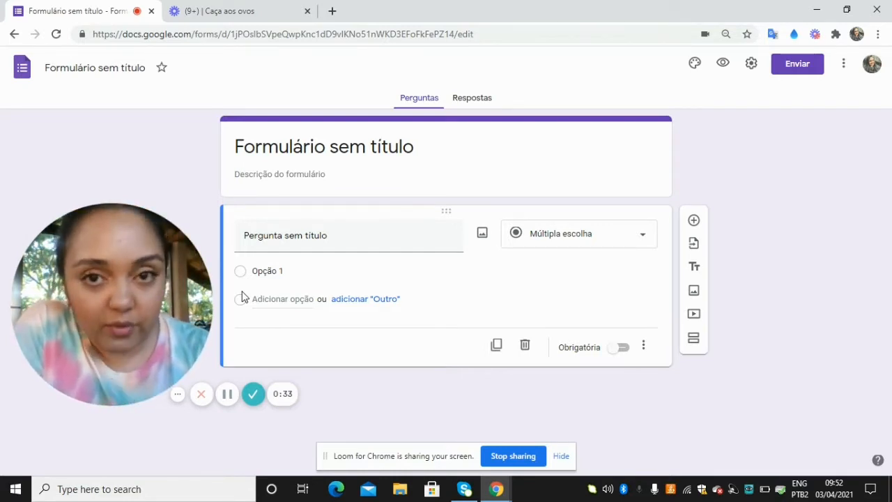
click(749, 66)
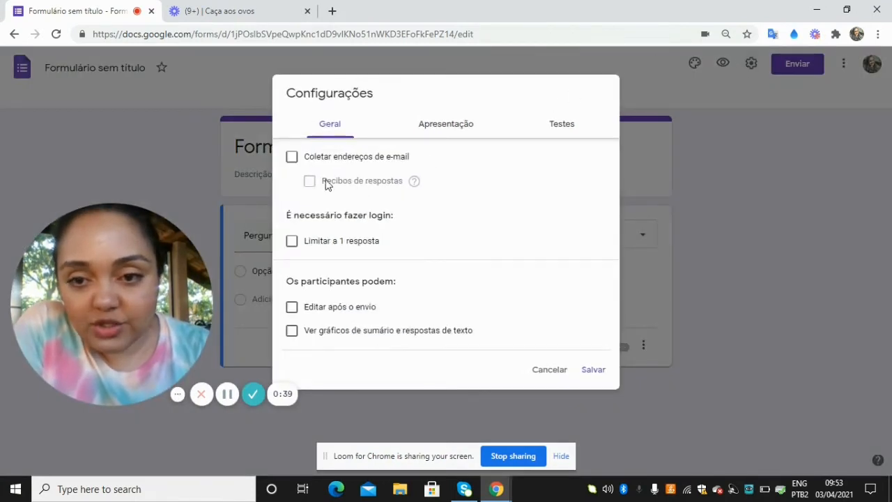
click(293, 160)
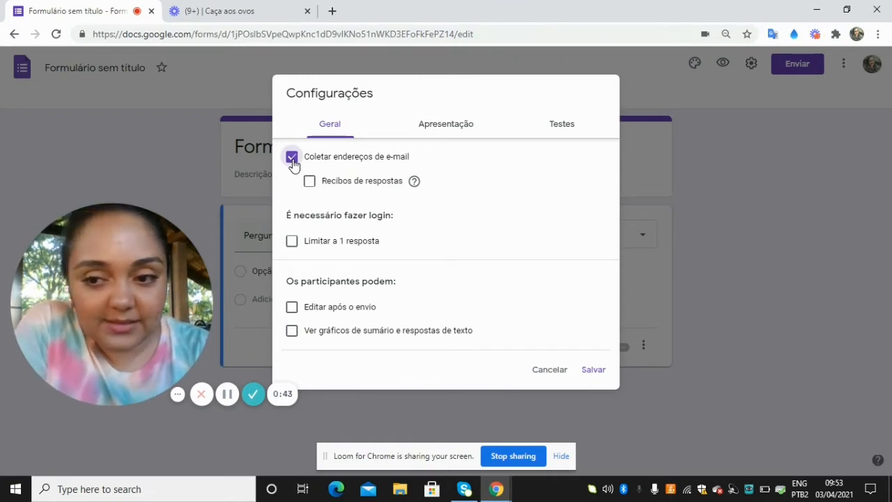
Step: Turn on "Criar teste" in the form settings and set grade release to "Posteriormente, depois da revisão manual"
click(435, 131)
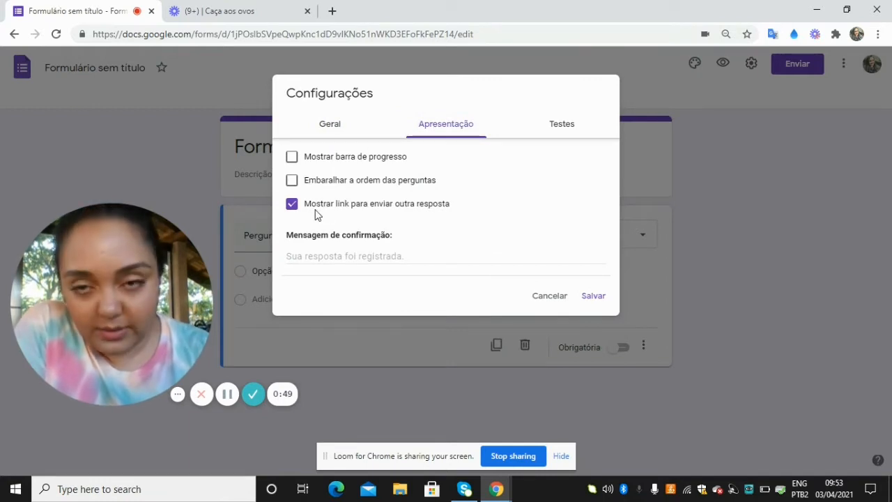
click(570, 127)
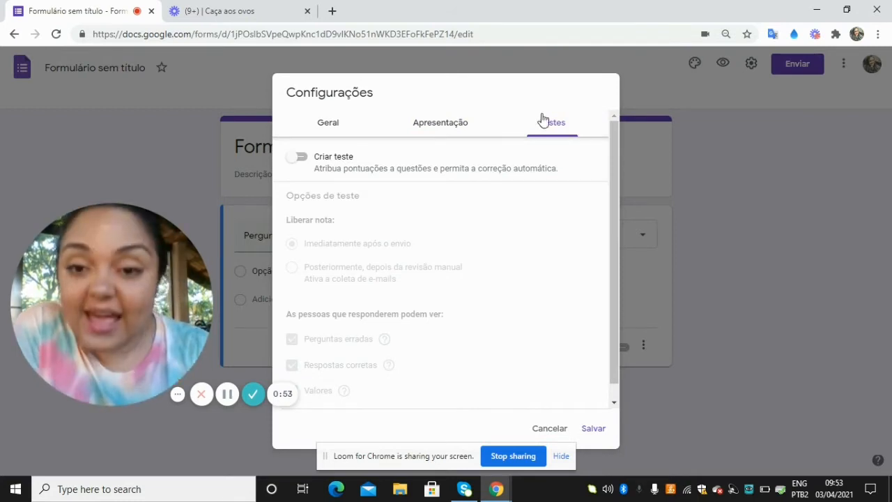
click(307, 160)
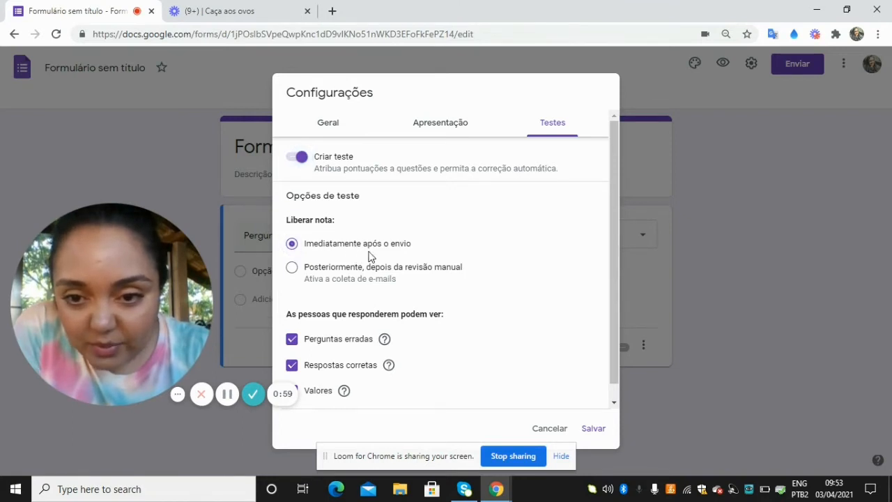
click(292, 269)
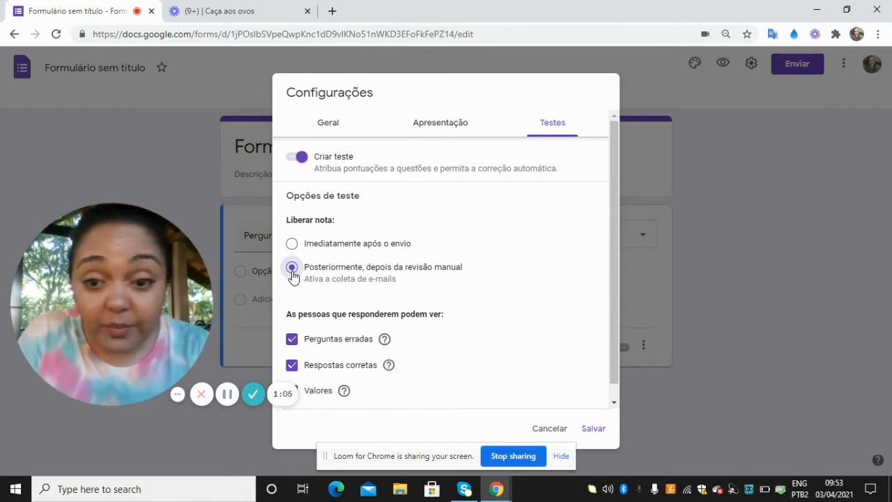
Step: Disable "Perguntas erradas", "Respostas corretas" and "Valores" for respondents, and save the quiz settings
scroll(356, 339, down, 1)
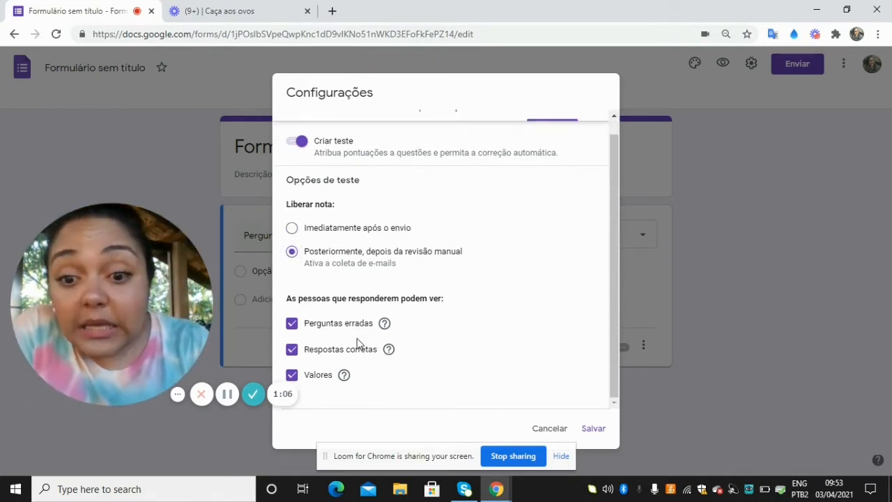
click(295, 325)
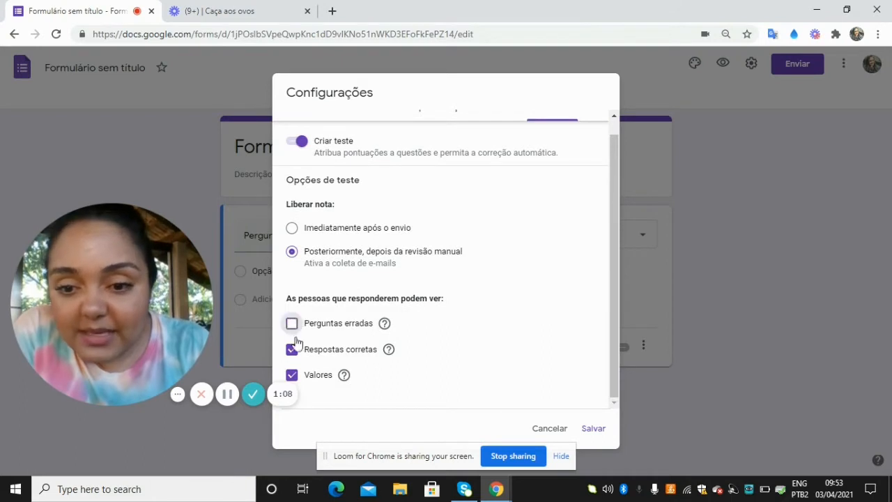
click(294, 377)
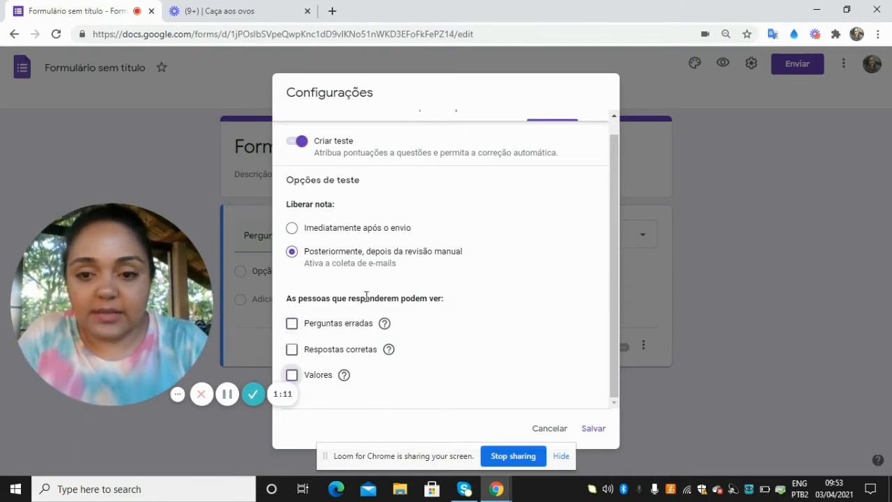
scroll(366, 297, up, 1)
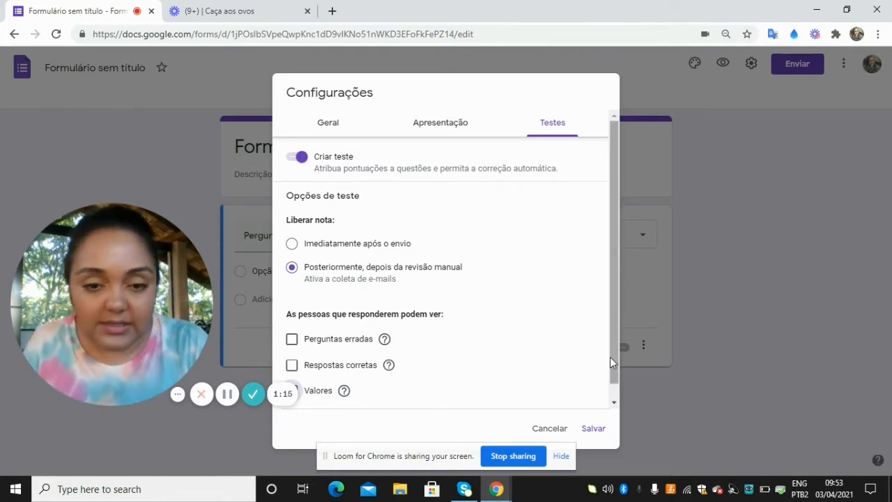
click(592, 428)
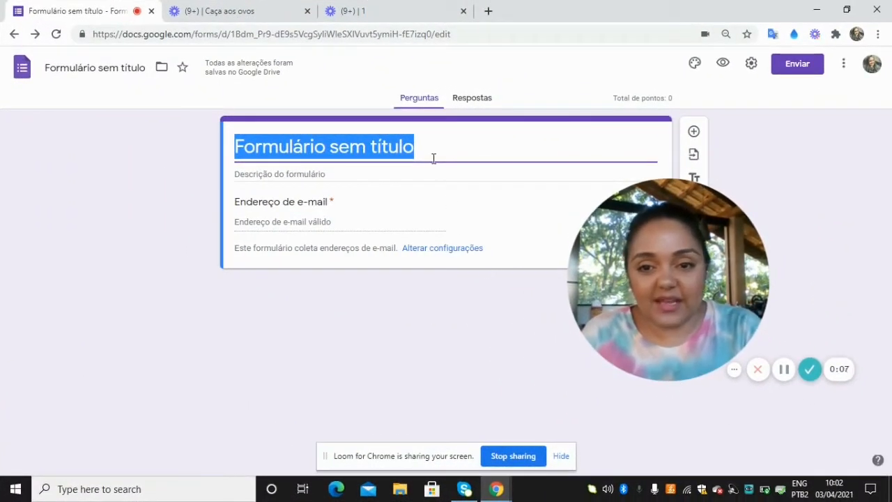
Step: Title the form "CAÇA AOS OVOS 2021", leaving the description empty
text(CAÇA AOS)
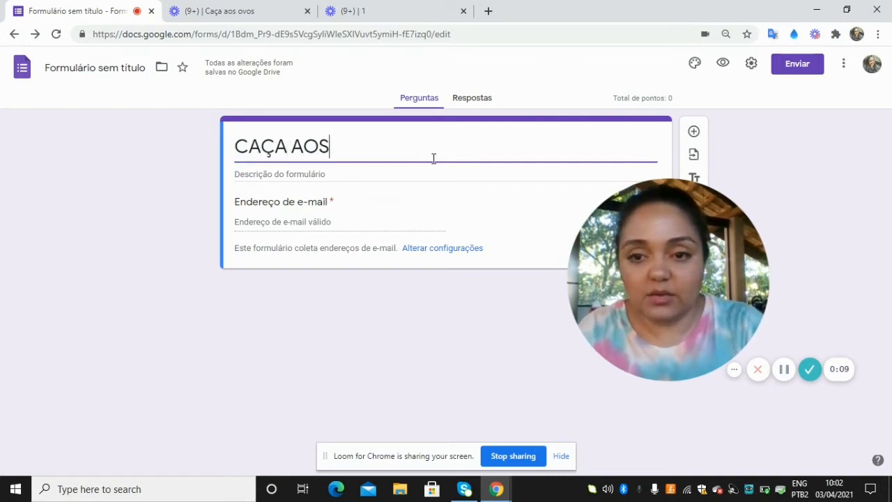
text( OVOS 2021)
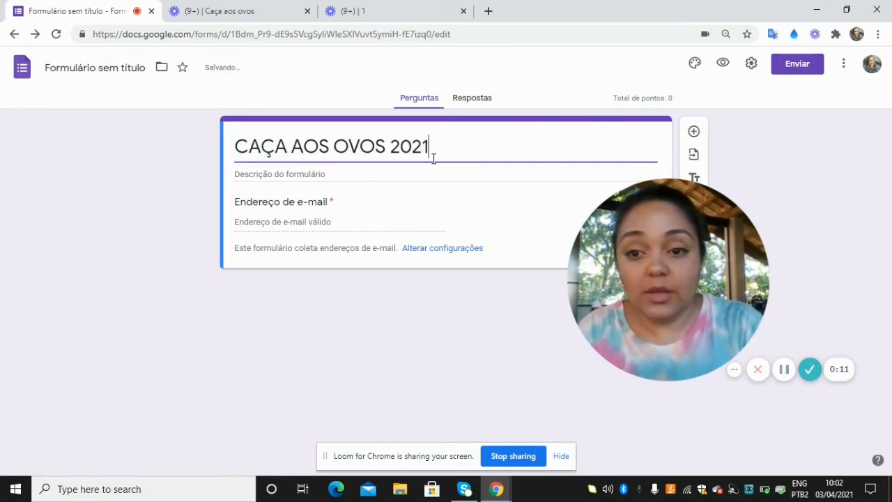
click(338, 175)
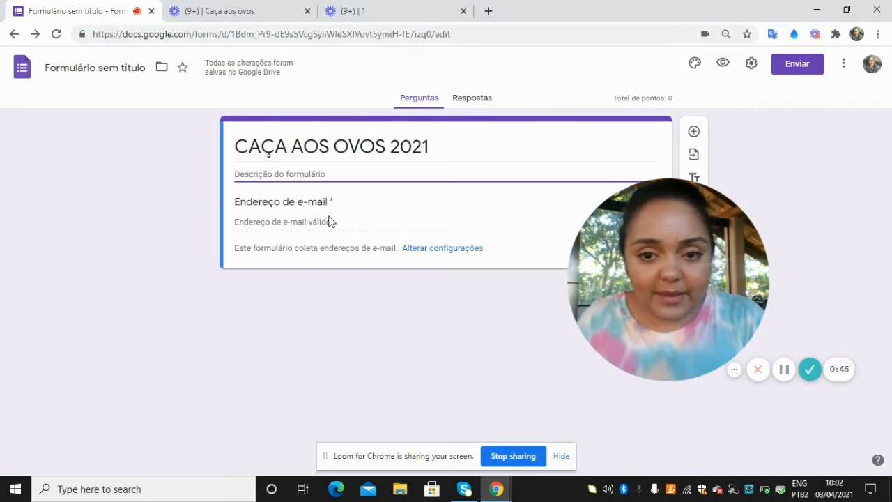
drag(637, 294, 108, 321)
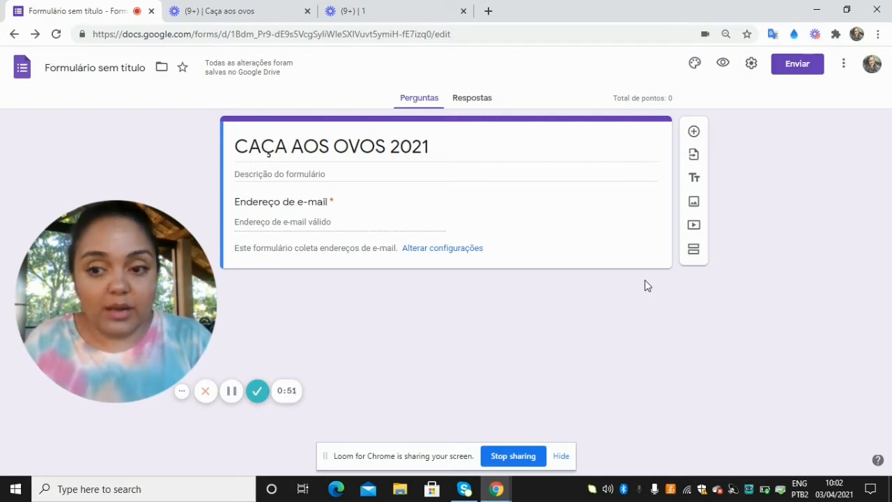
Step: Add a question below the e-mail section with the text "DIGITE SEU NOME"
click(694, 133)
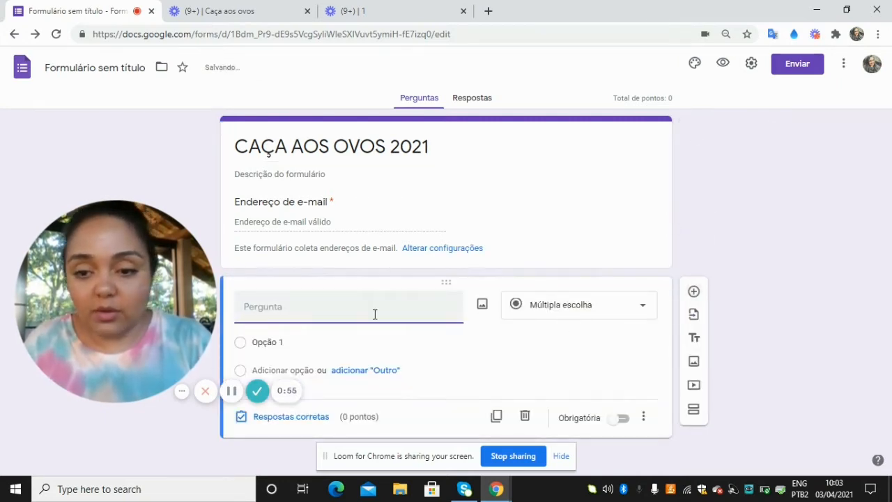
text(GIITE)
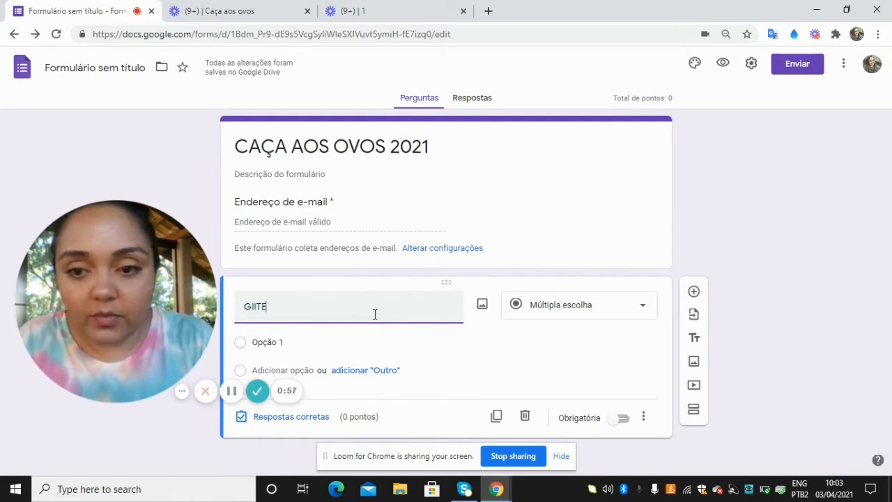
key(BackSpace)
key(BackSpace)
key(BackSpace)
key(BackSpace)
key(BackSpace)
text(DIGI)
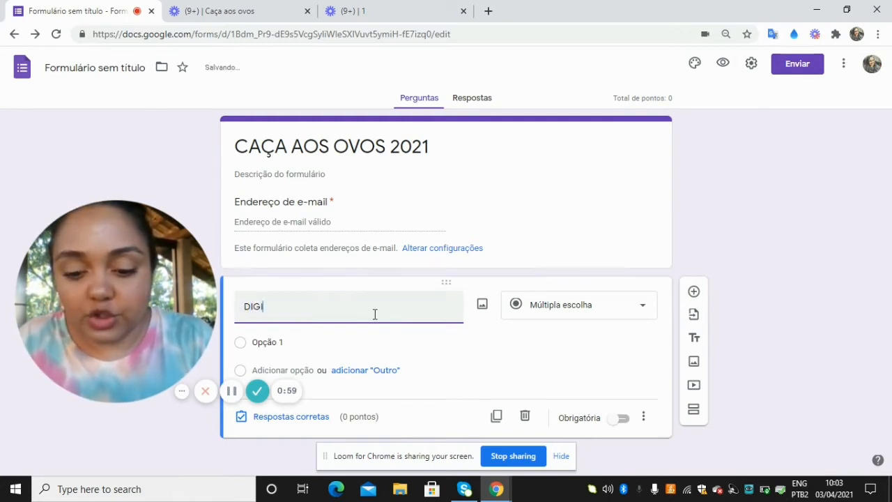
text(TE SEU NOME)
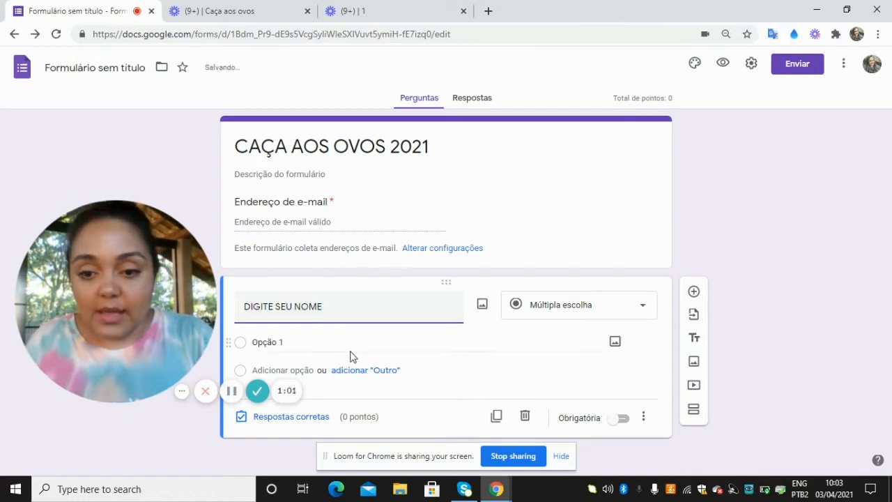
Step: Set the name question's type to "Resposta curta" and make it required
click(574, 311)
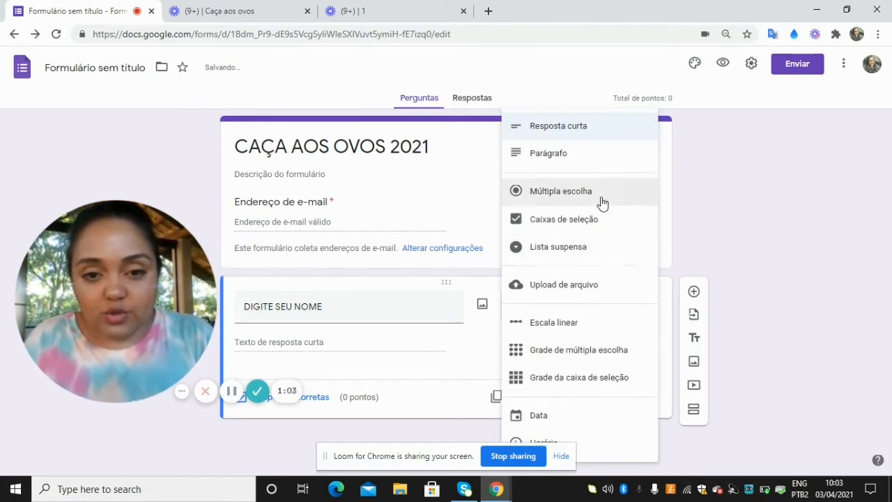
click(575, 129)
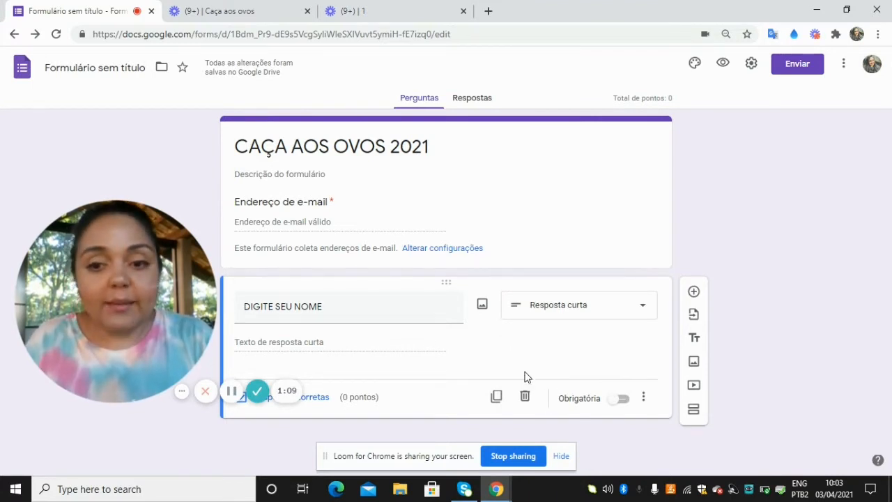
click(623, 404)
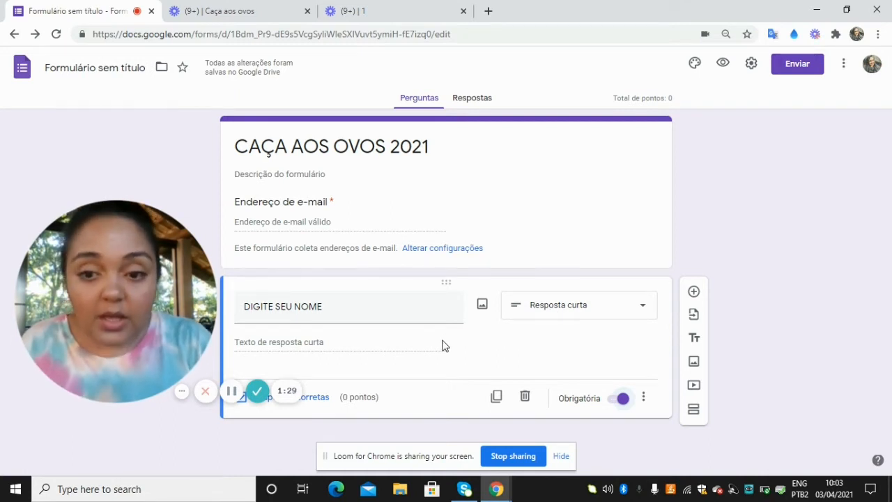
Step: Add a multiple-choice question with the text "VAMOS COMEÇAR?" after the name question
click(694, 292)
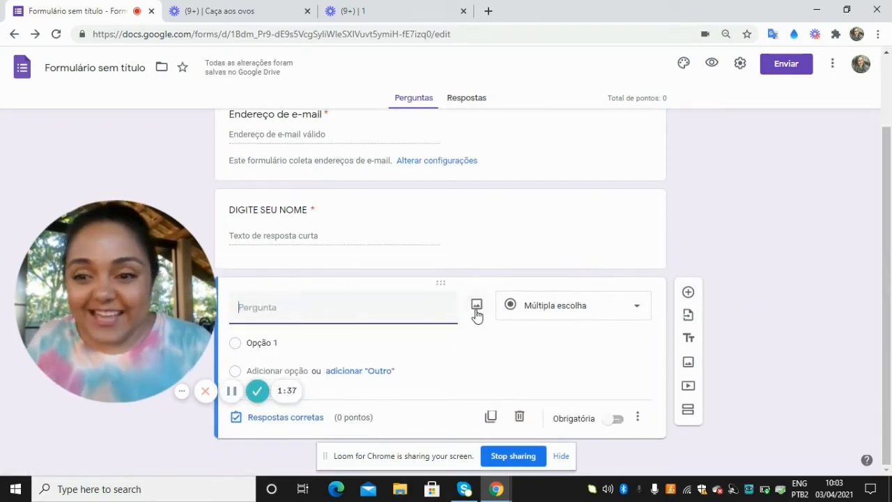
text(VAMO)
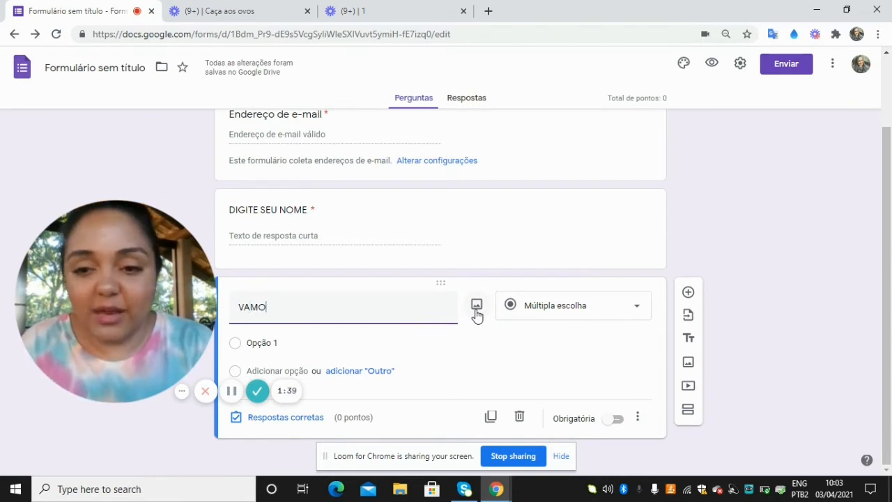
text(S COMEÇAR)
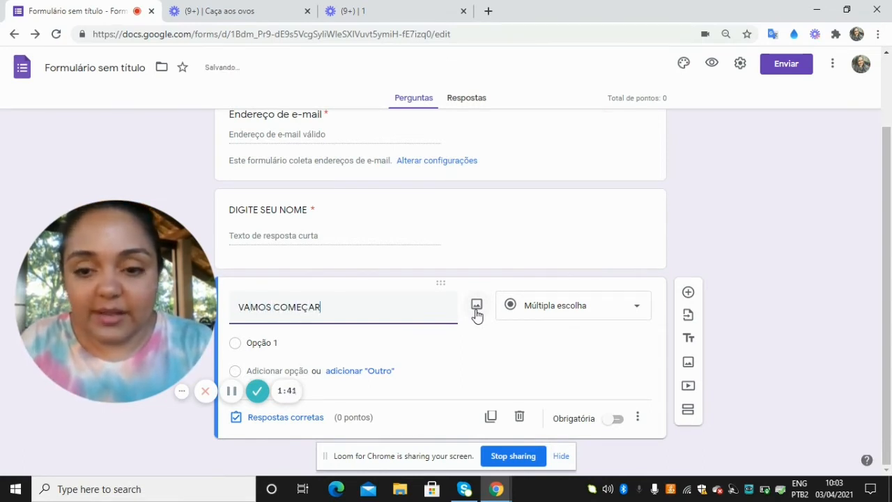
text(?)
Step: Fill three answer options of "VAMOS COMEÇAR?" with a hugging face, a heart-eyes face and a yawning face emoji
click(306, 348)
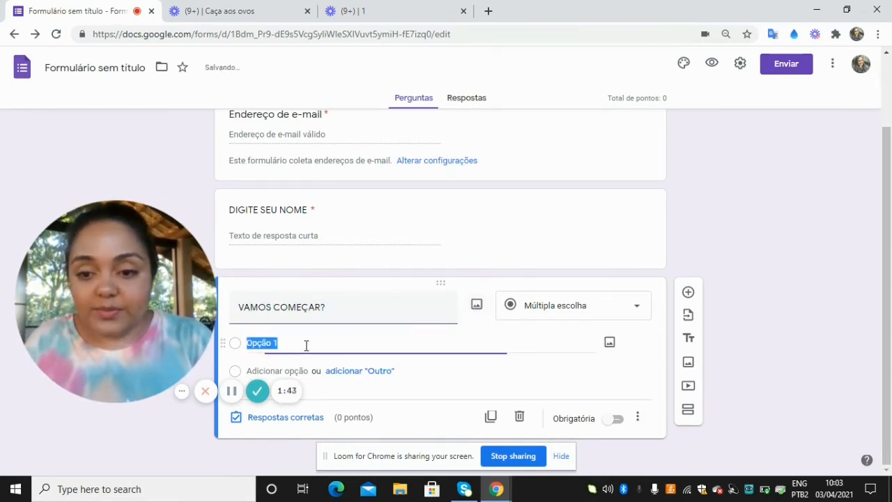
right_click(306, 350)
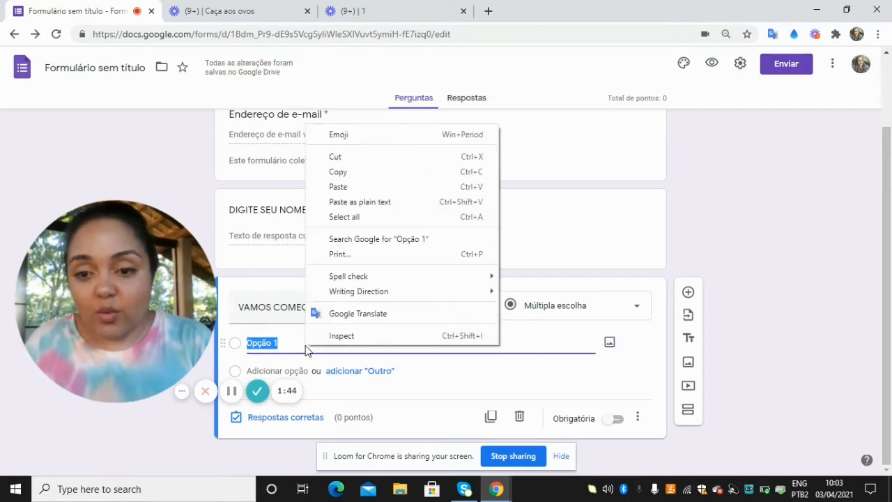
click(354, 136)
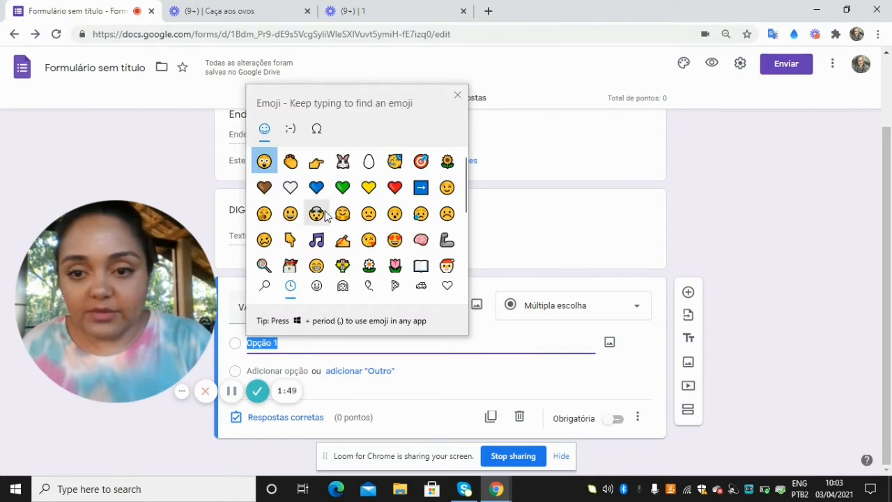
click(343, 214)
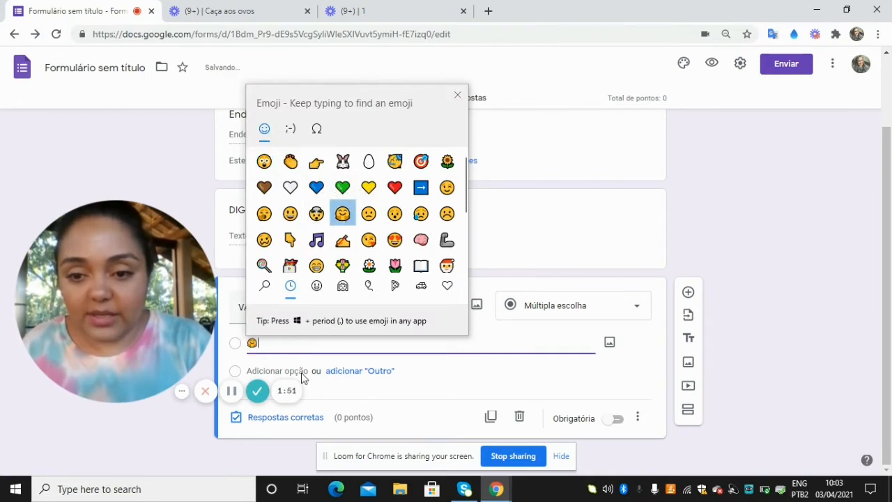
click(281, 373)
right_click(282, 376)
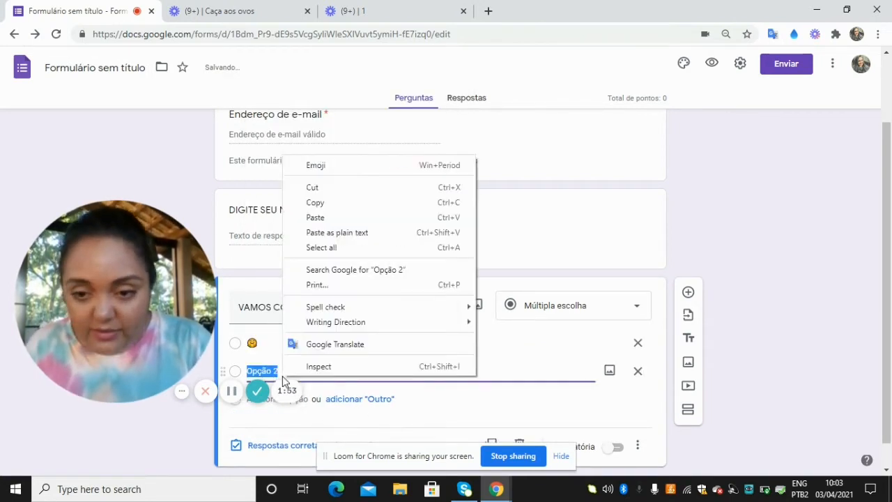
click(355, 167)
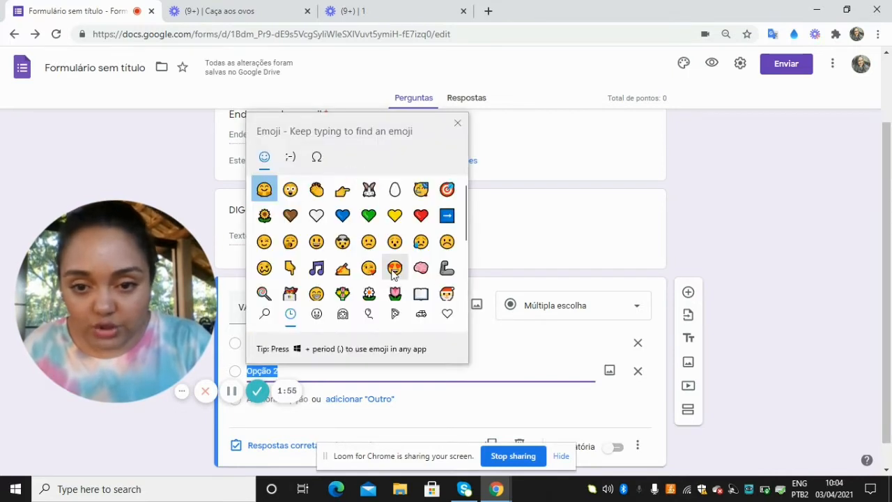
click(395, 269)
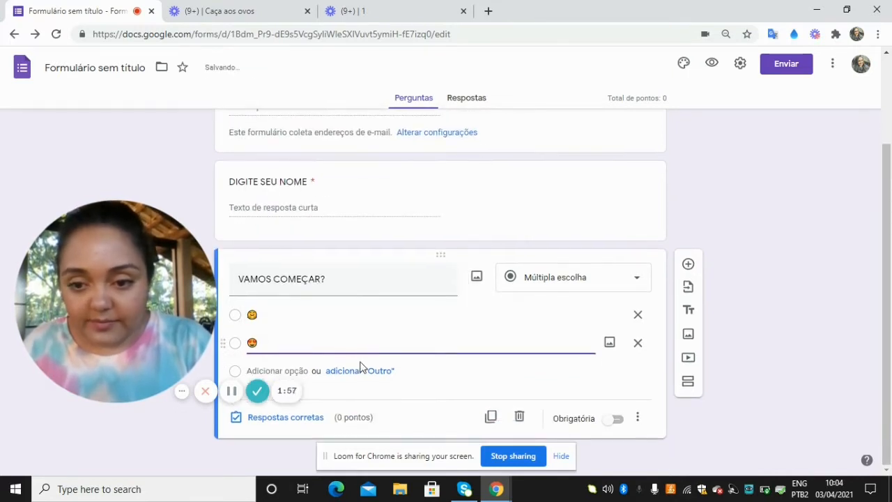
click(290, 369)
right_click(278, 375)
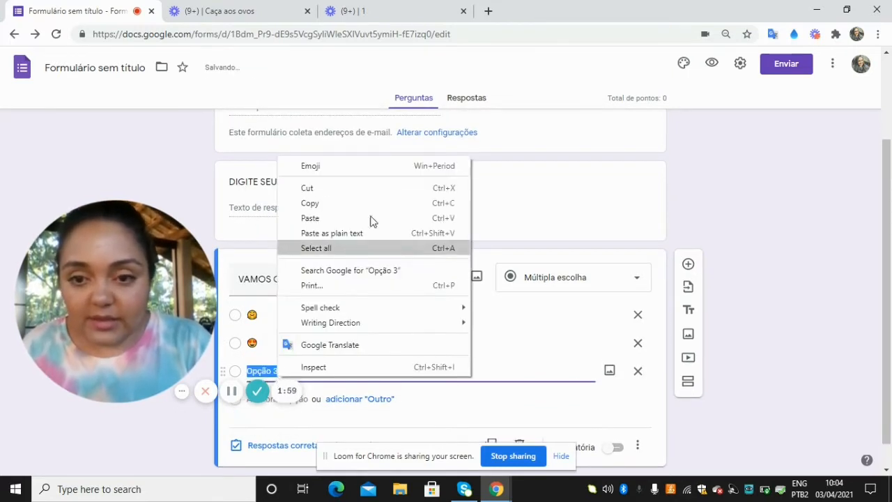
click(363, 166)
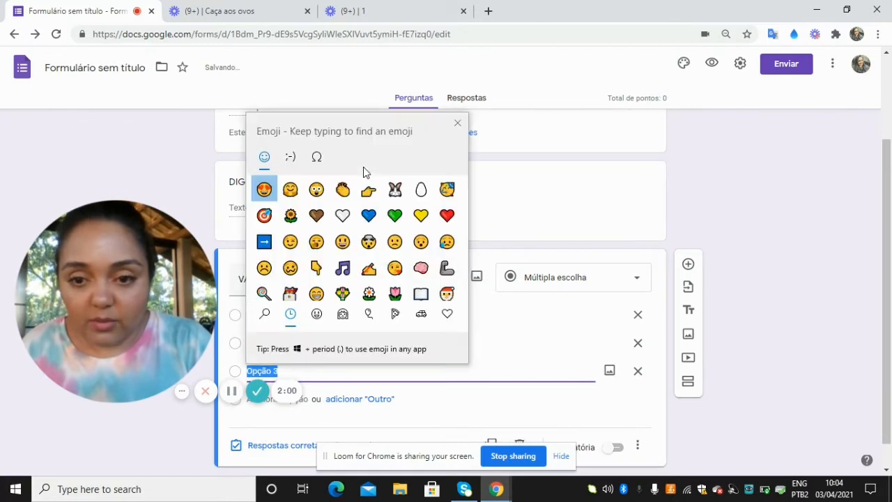
click(317, 241)
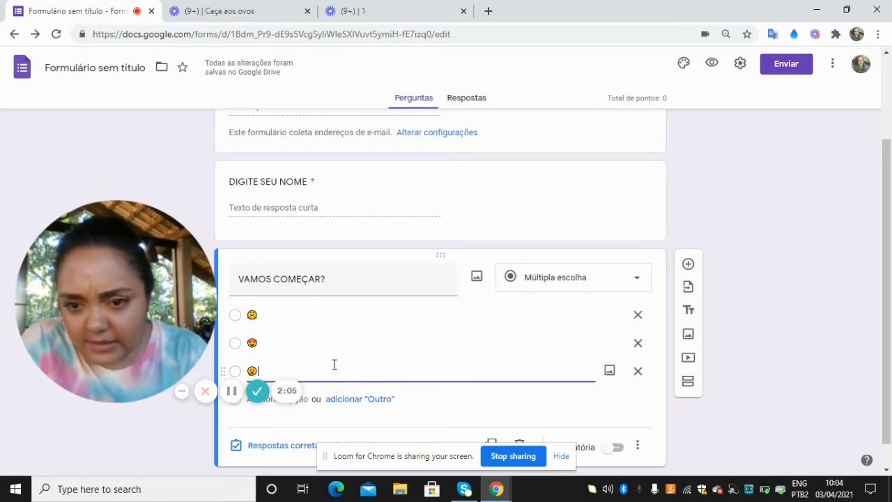
Step: Upload the "Captura de Tela 2021-03-28 às 12.53.31 PM" image from the PÁSCOA folder into the "VAMOS COMEÇAR?" question
scroll(335, 365, down, 1)
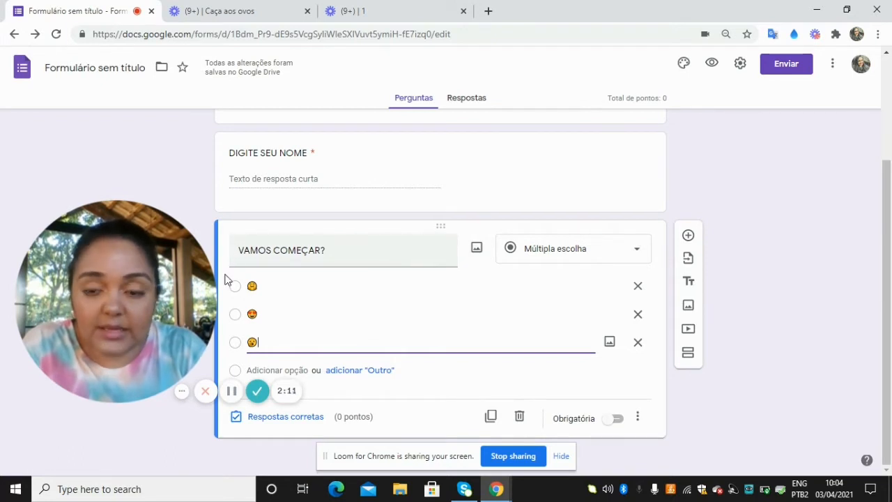
click(475, 259)
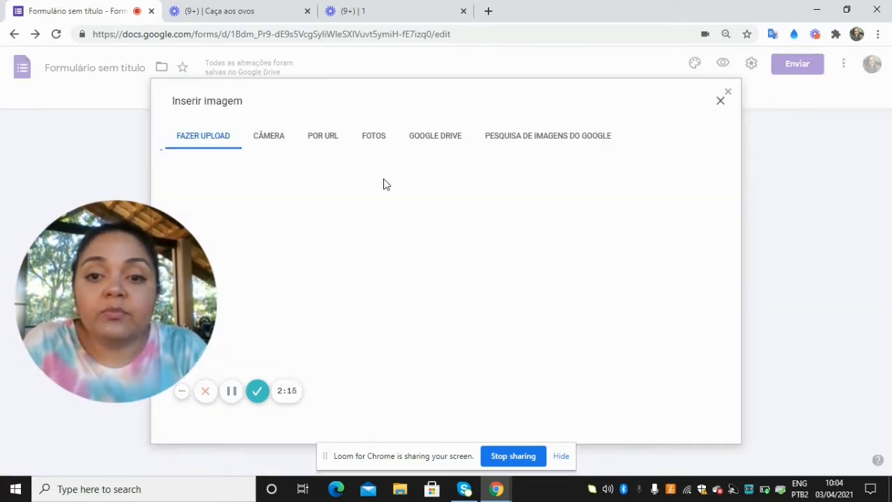
click(448, 337)
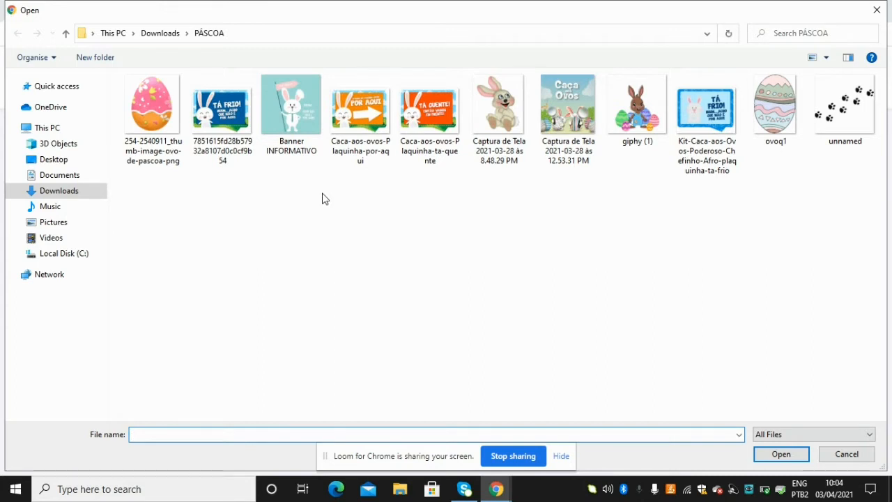
click(582, 150)
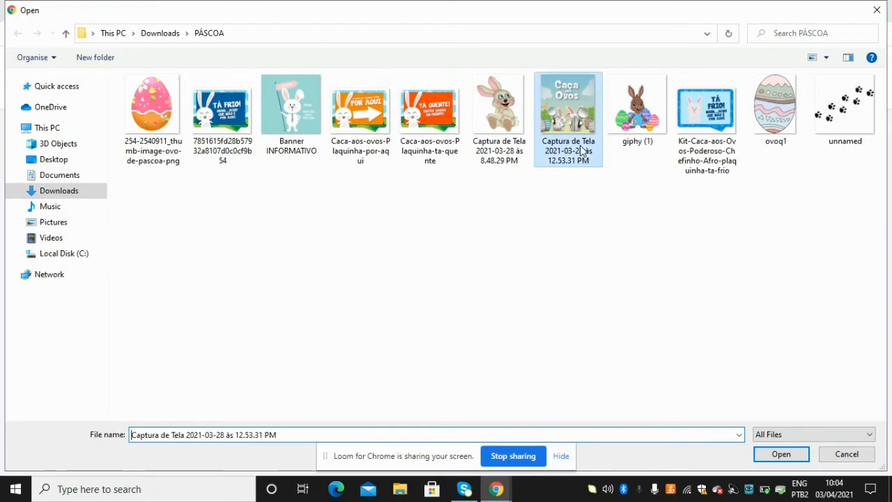
click(781, 458)
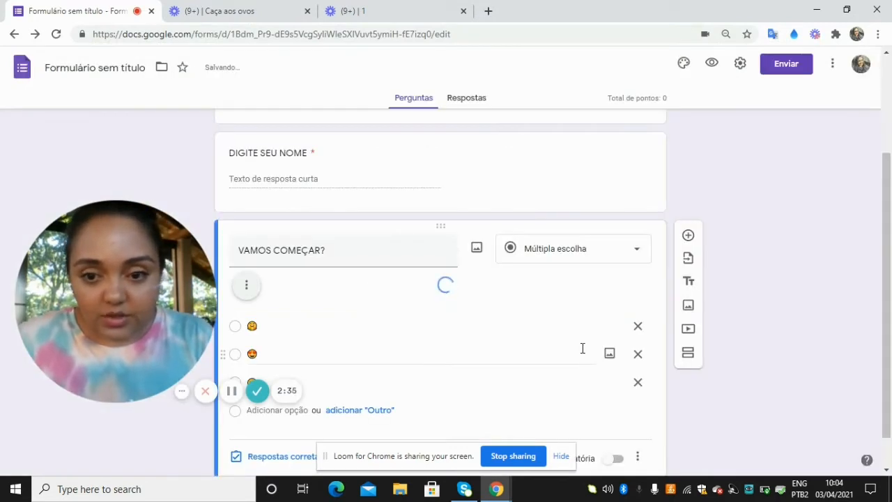
scroll(476, 365, down, 4)
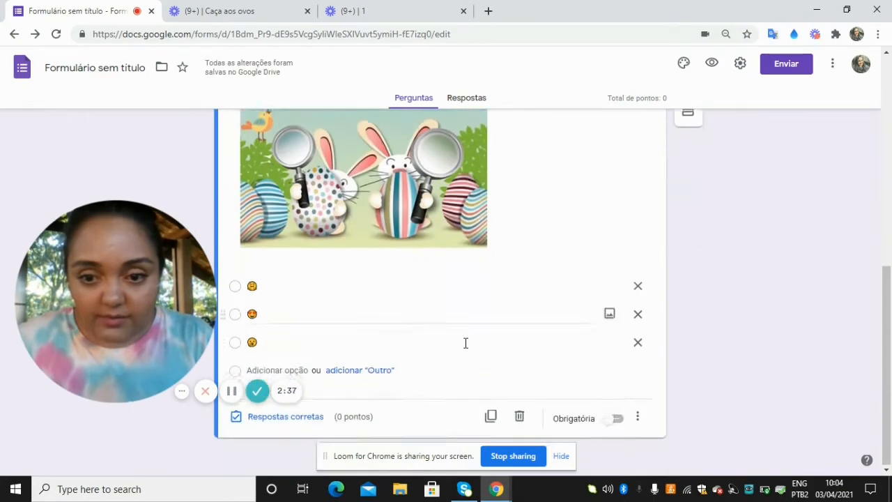
scroll(411, 176, up, 5)
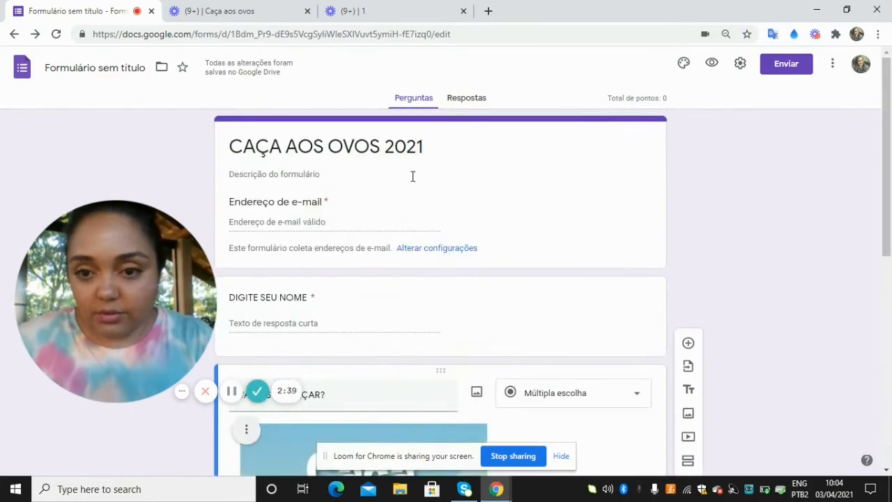
drag(135, 277, 755, 207)
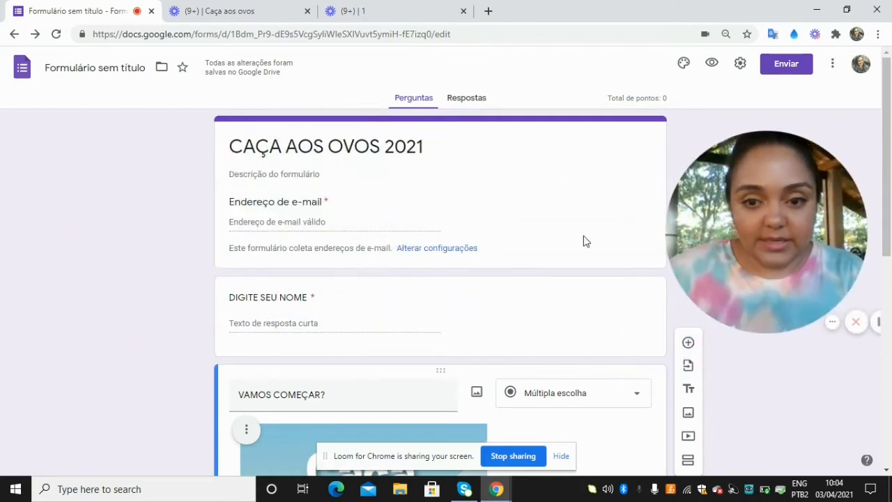